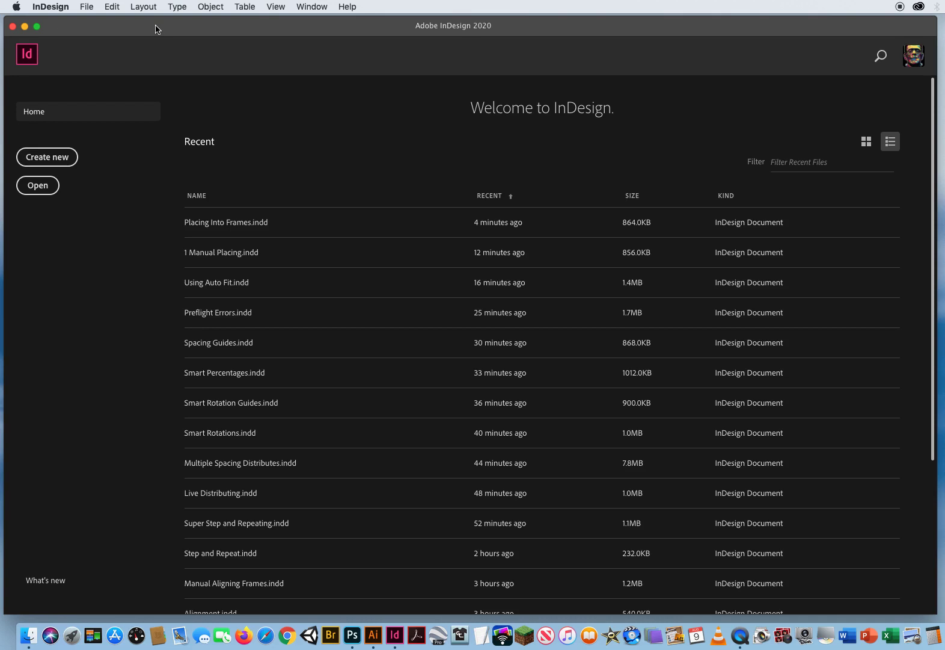
Open Image Cropping.indd from the 4 Cropping Graphics folder.
click(86, 6)
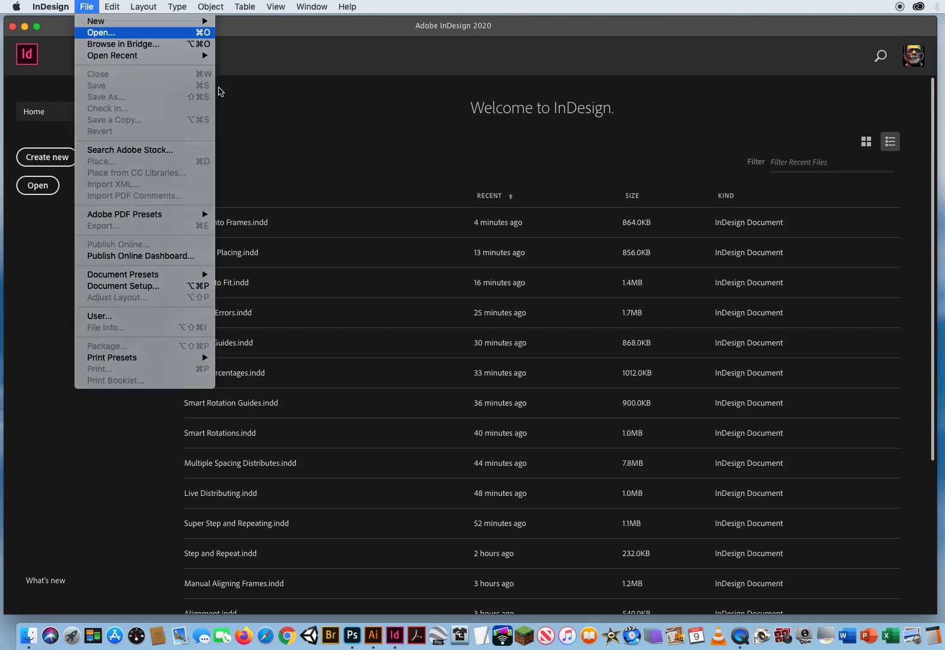
click(100, 35)
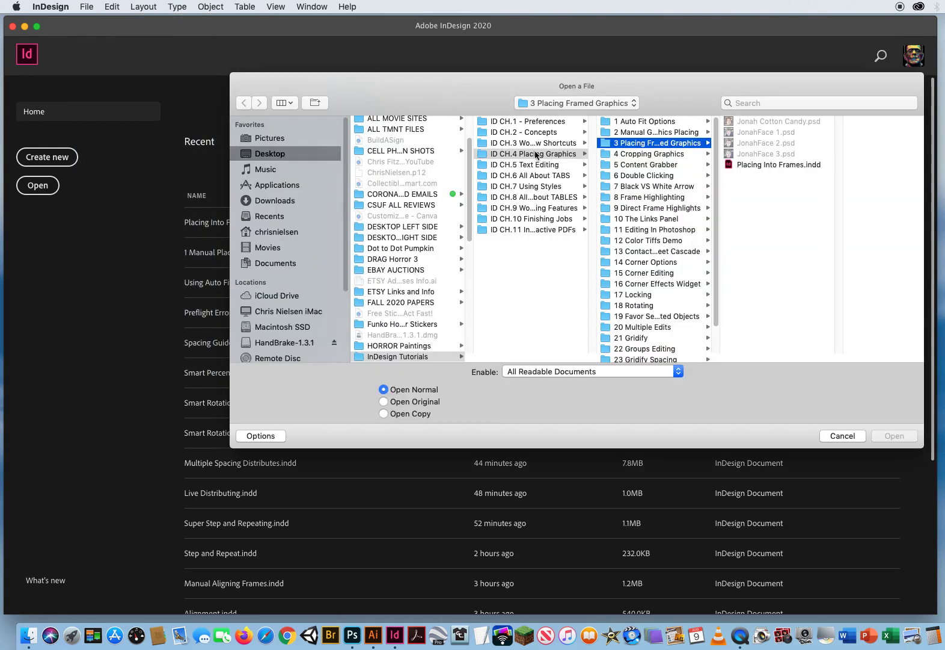
click(538, 154)
click(637, 153)
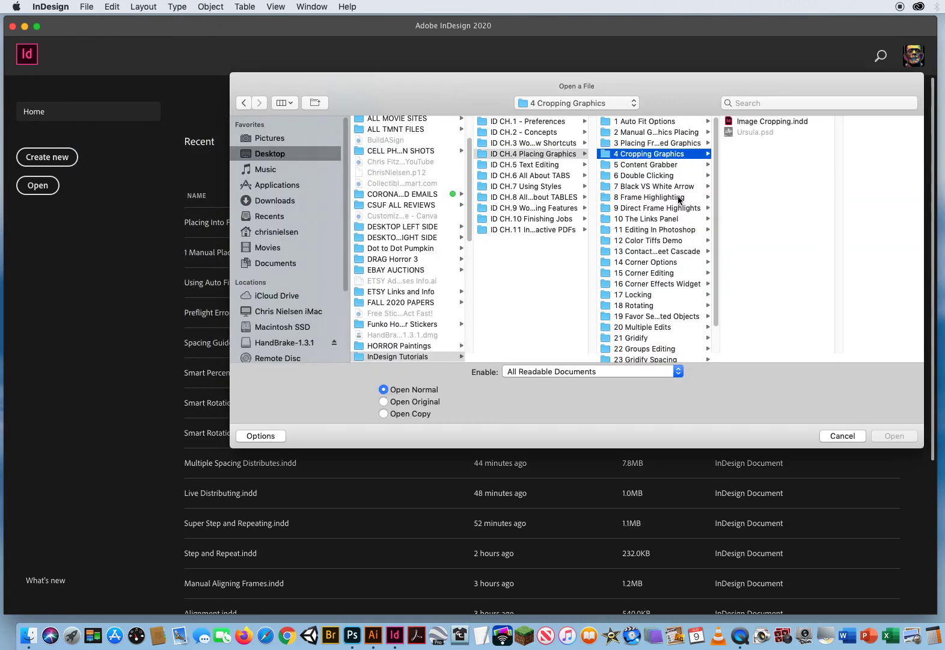
click(772, 122)
click(895, 436)
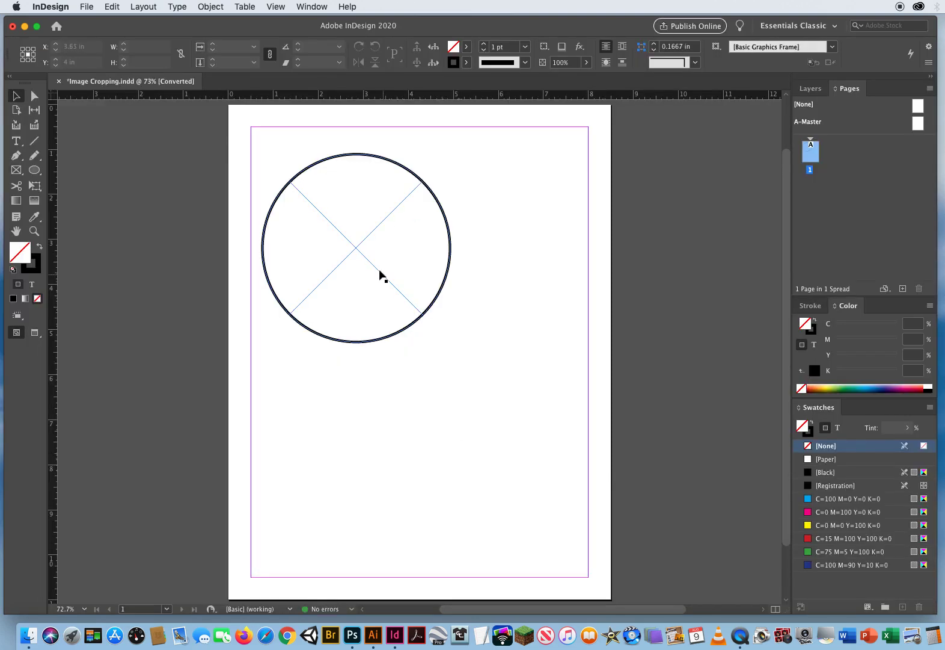
Move the empty circle to page centre and place Ursula.psd from 4 Cropping Graphics into it.
mouse_move(378, 271)
mouse_down()
mouse_move(438, 344)
mouse_move(418, 345)
mouse_up()
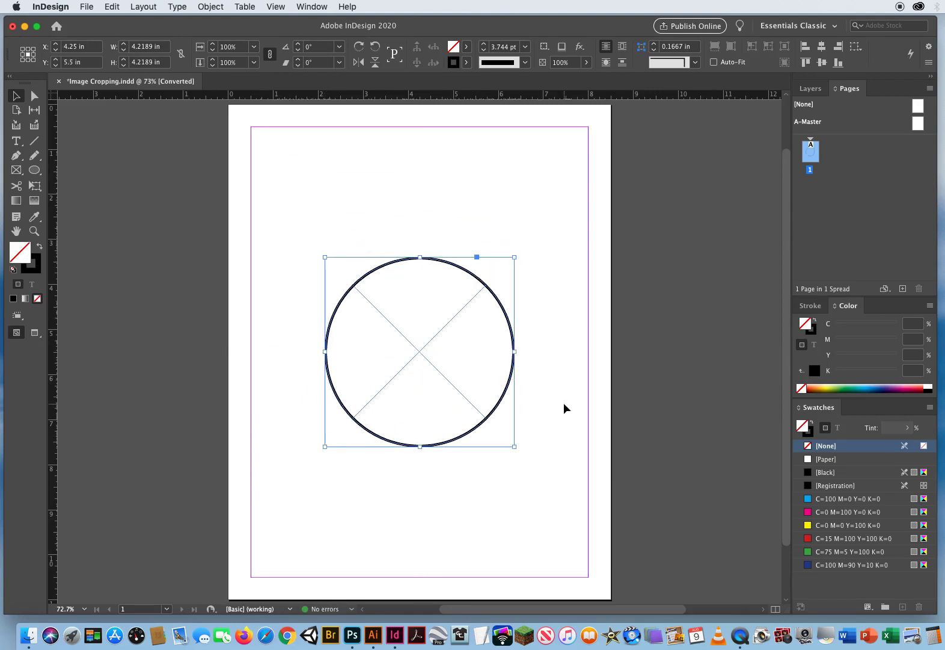
key(super+d)
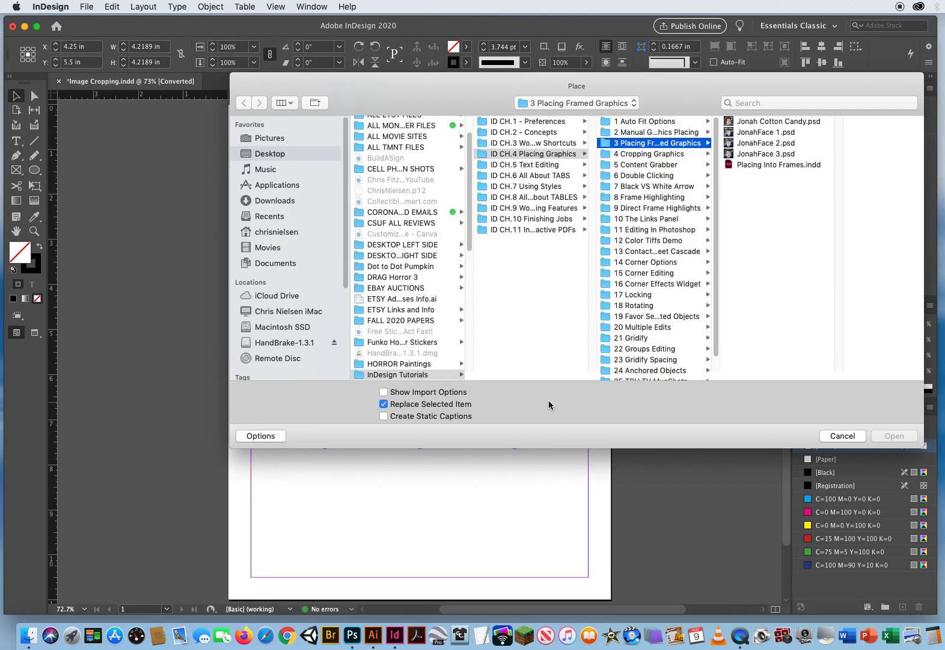
click(638, 156)
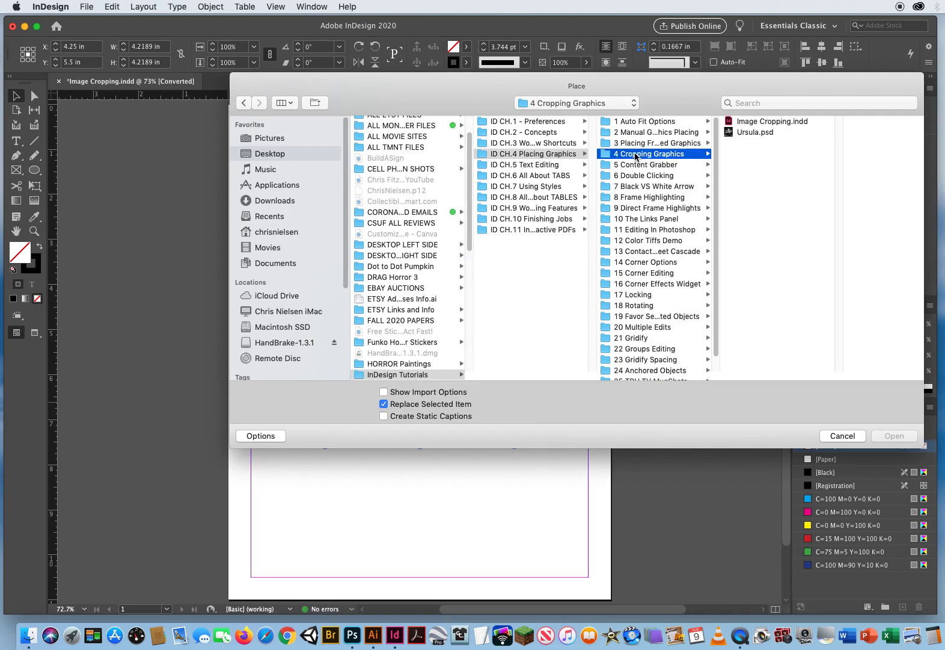
click(755, 132)
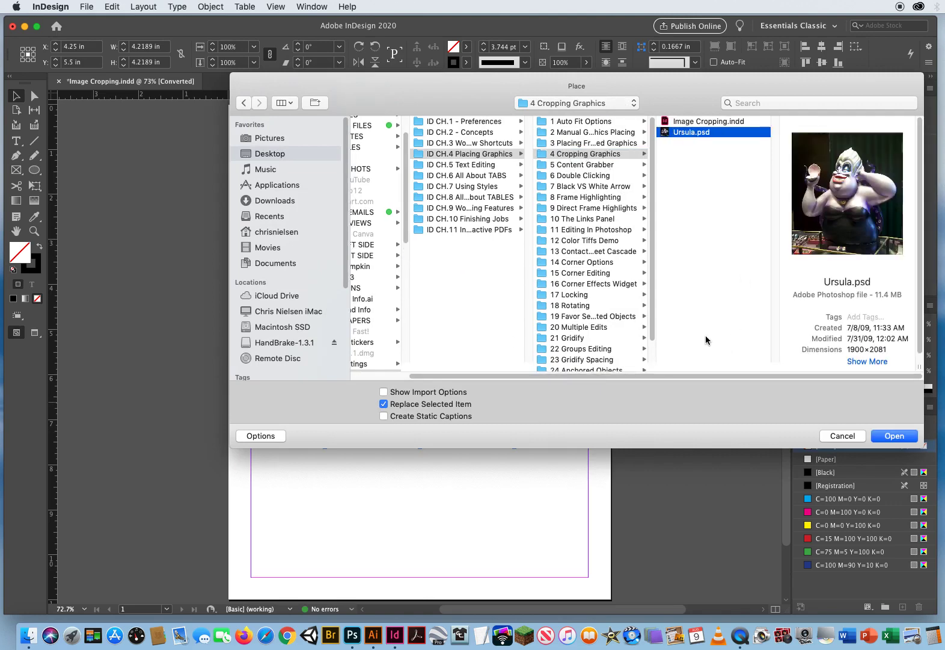
click(895, 436)
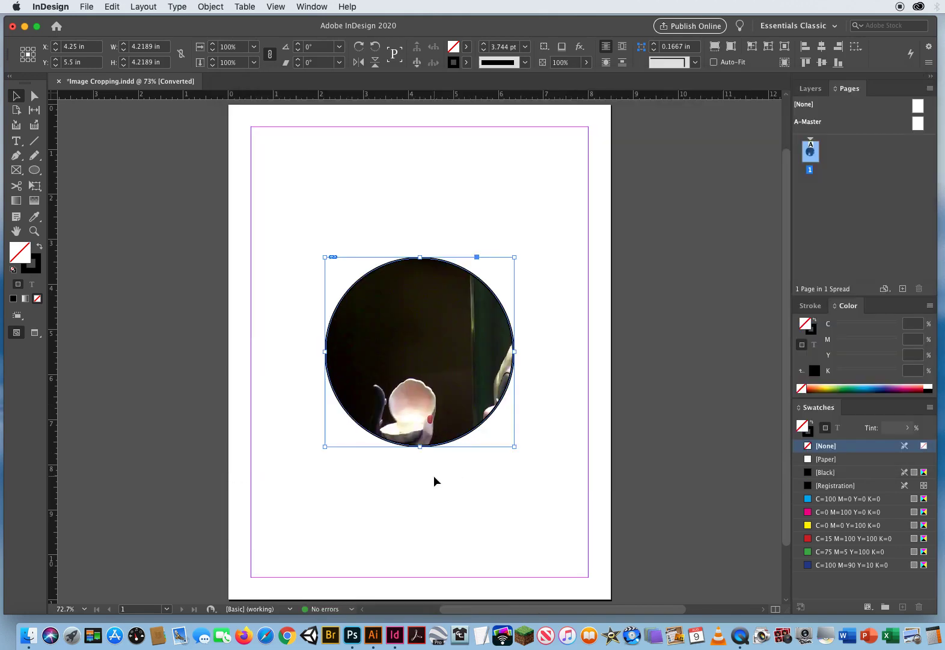
click(434, 481)
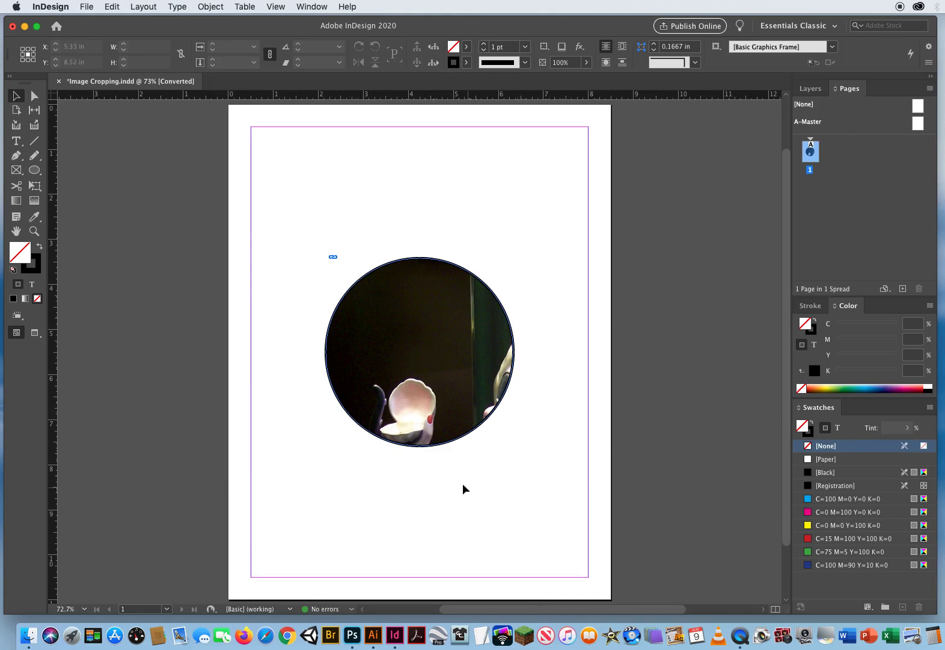
click(420, 314)
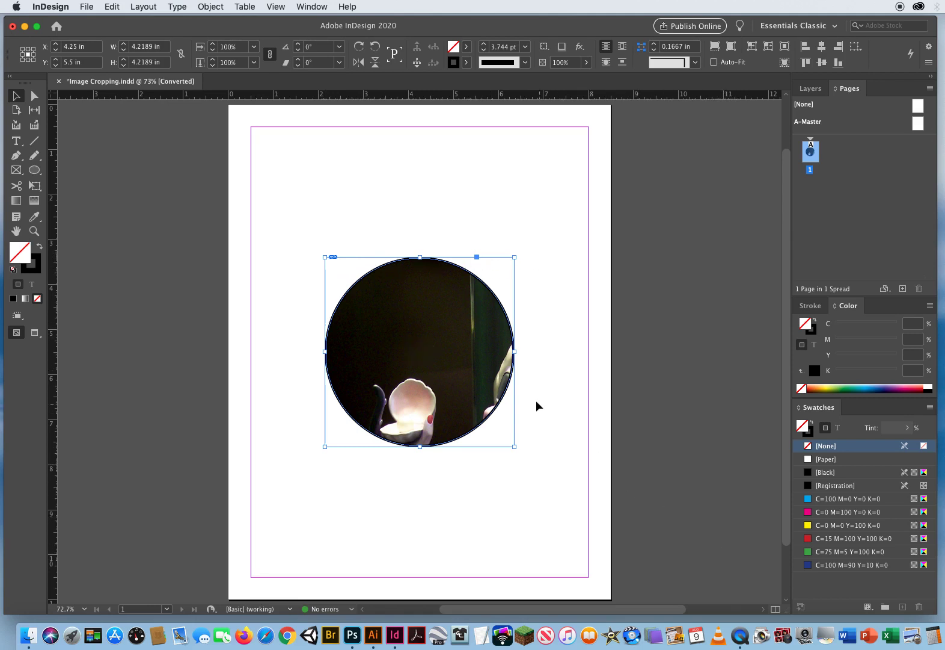
mouse_move(419, 352)
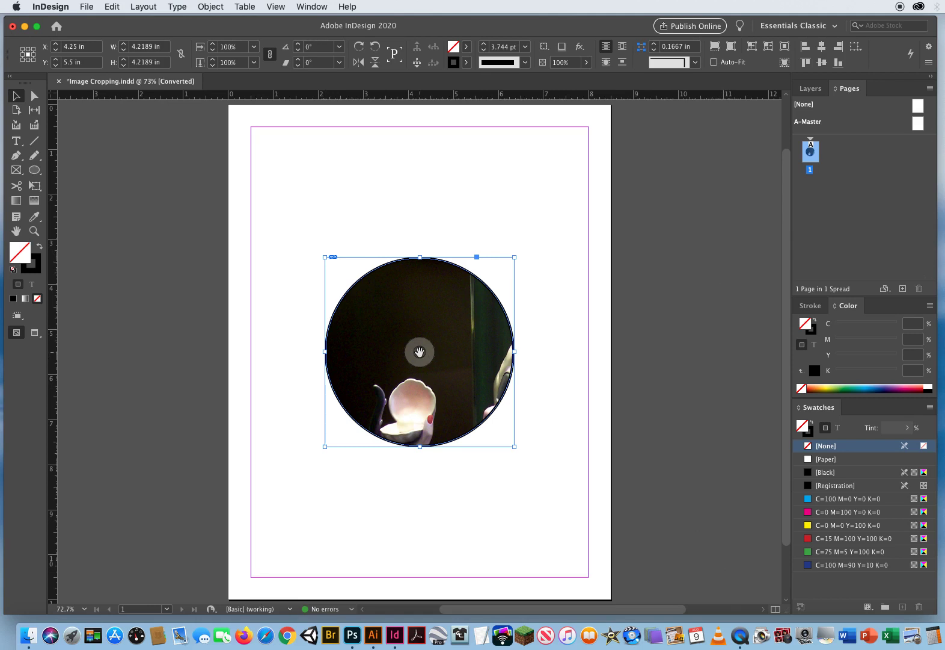
Drag the enlarged photo within the circle until Ursula's face shows, then deselect it.
click(419, 351)
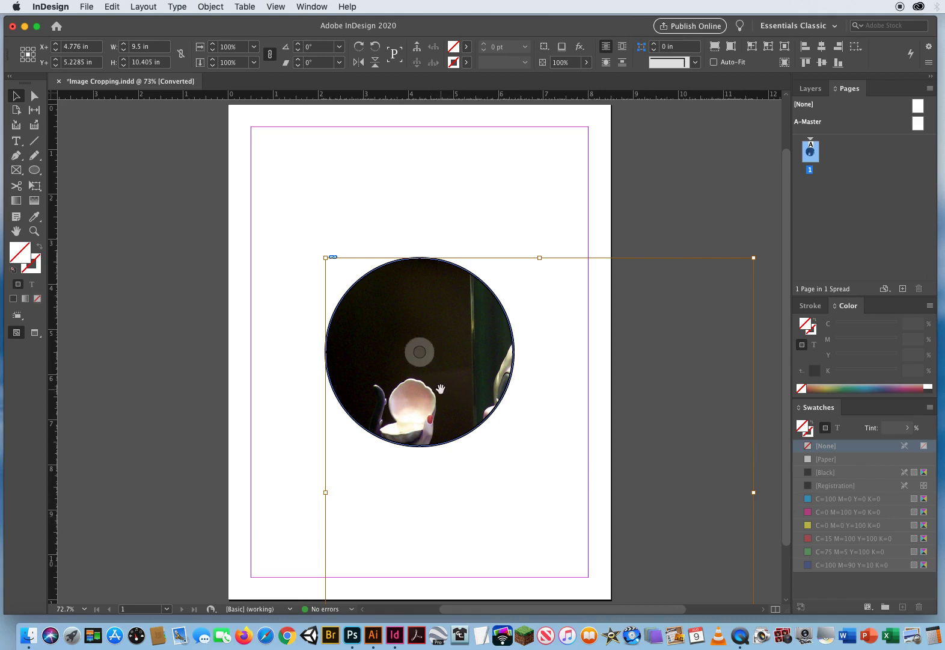
mouse_move(441, 387)
mouse_down()
mouse_move(296, 244)
mouse_move(328, 289)
mouse_move(230, 204)
mouse_up()
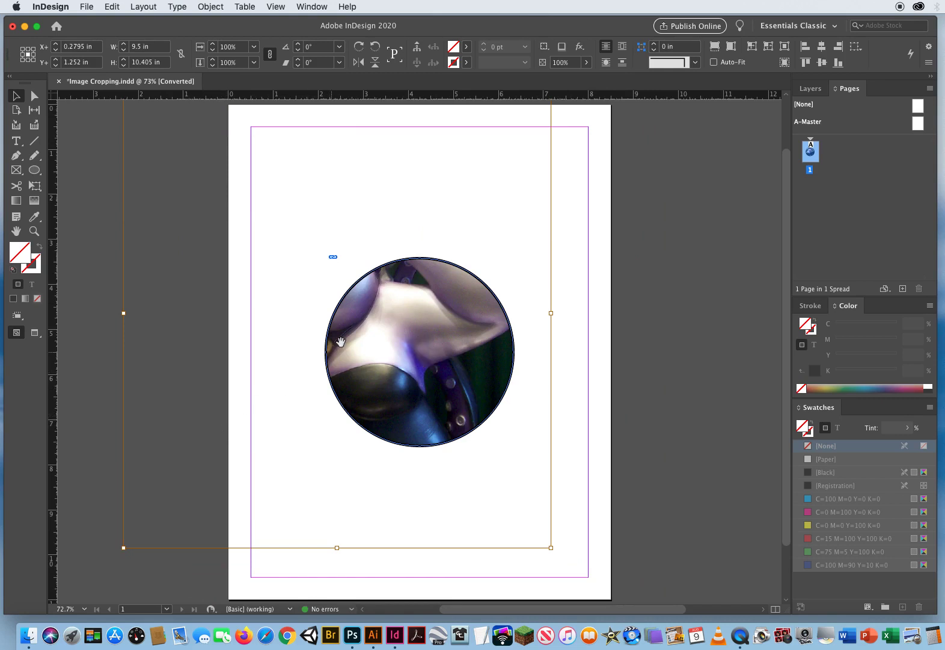
mouse_move(374, 302)
mouse_down()
mouse_move(465, 384)
mouse_move(466, 400)
mouse_up()
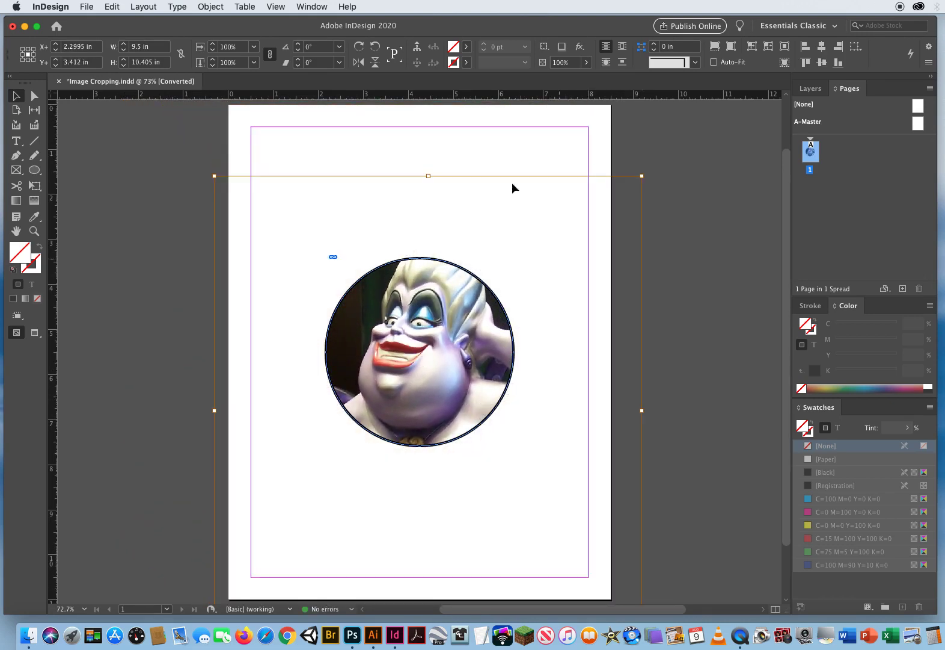
click(466, 149)
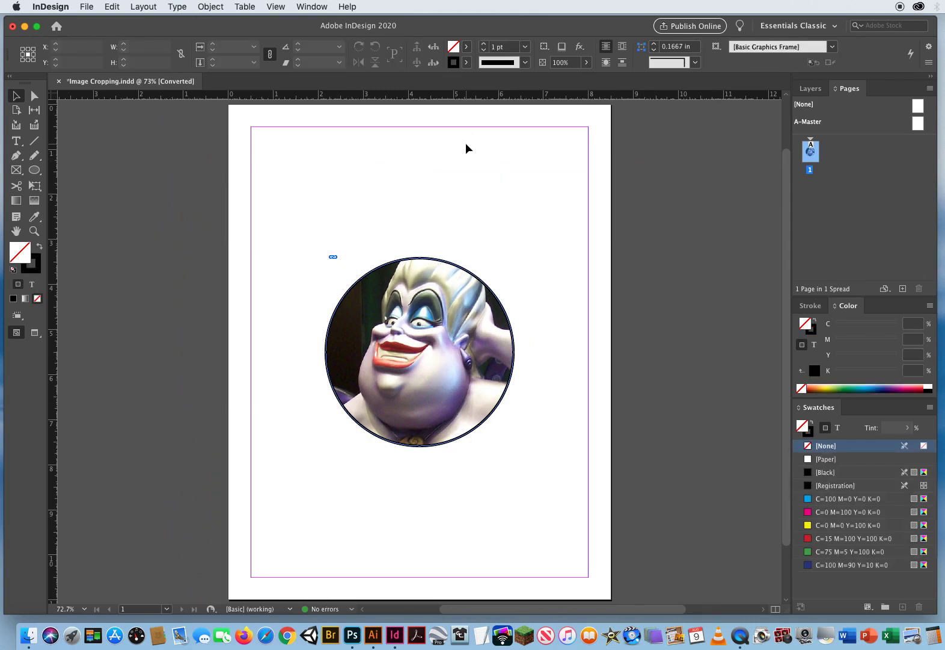
click(467, 383)
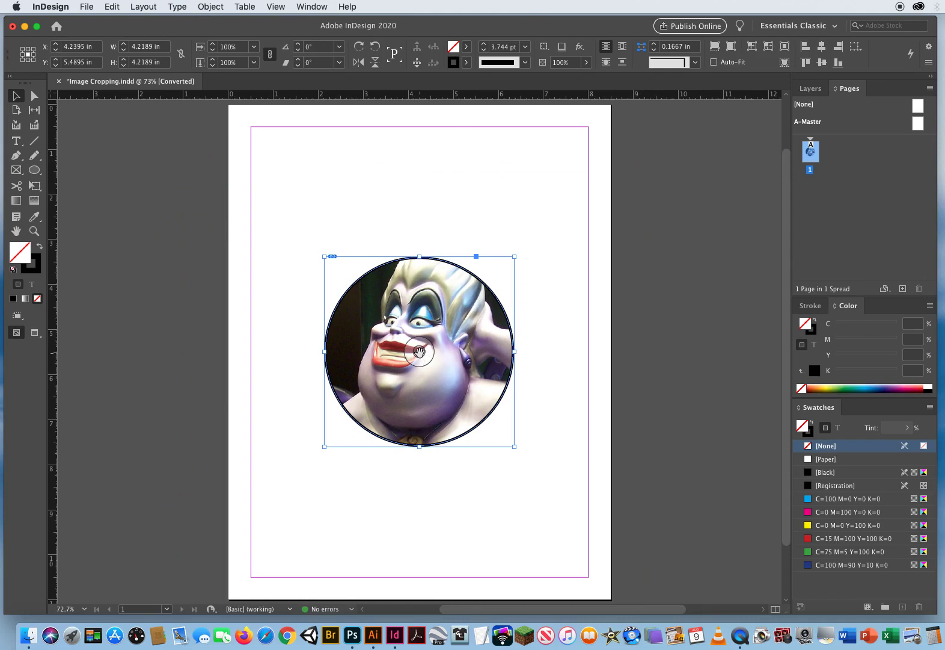
Nudge the photo down-right inside the circle, then shift it back to recentre Ursula's face.
click(381, 474)
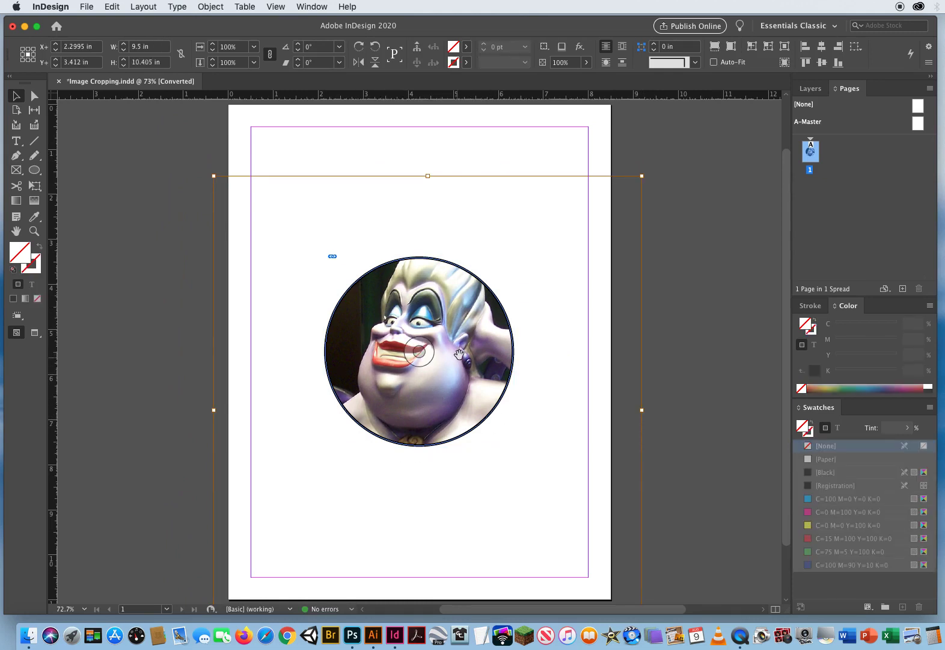
drag(459, 350, 458, 354)
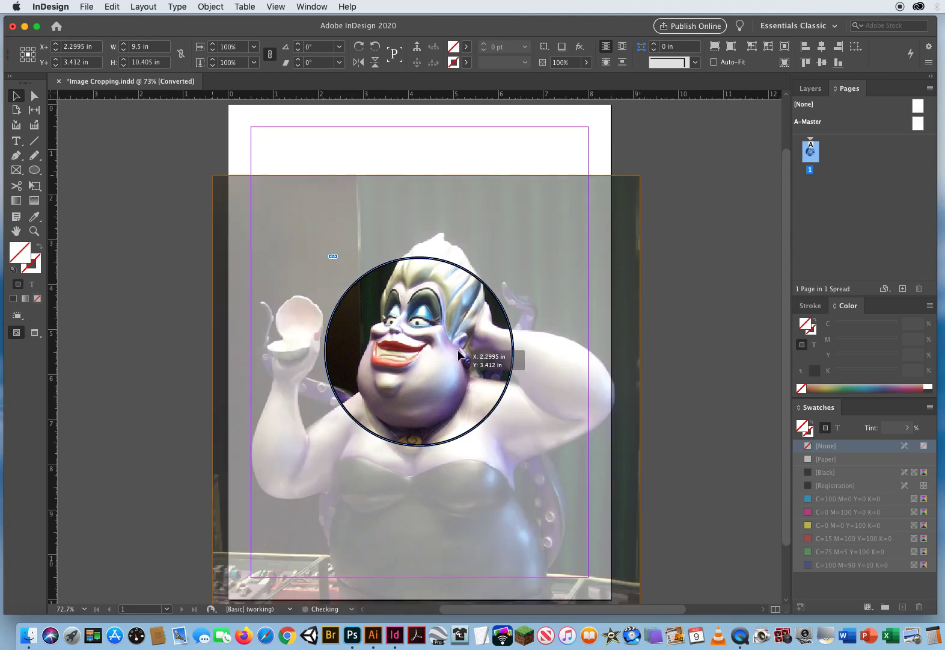
drag(458, 349, 489, 376)
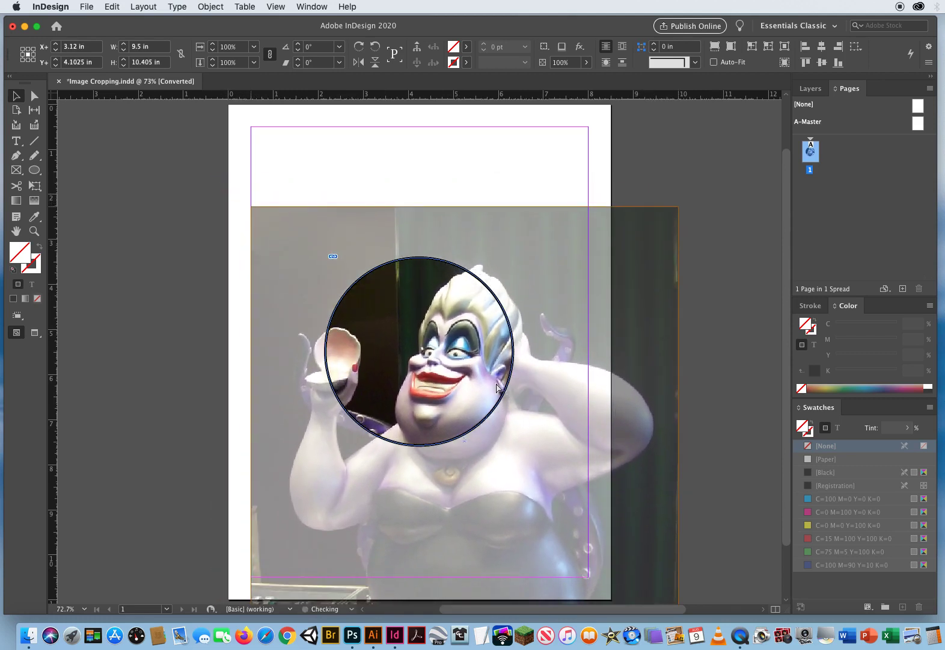
drag(489, 377, 496, 381)
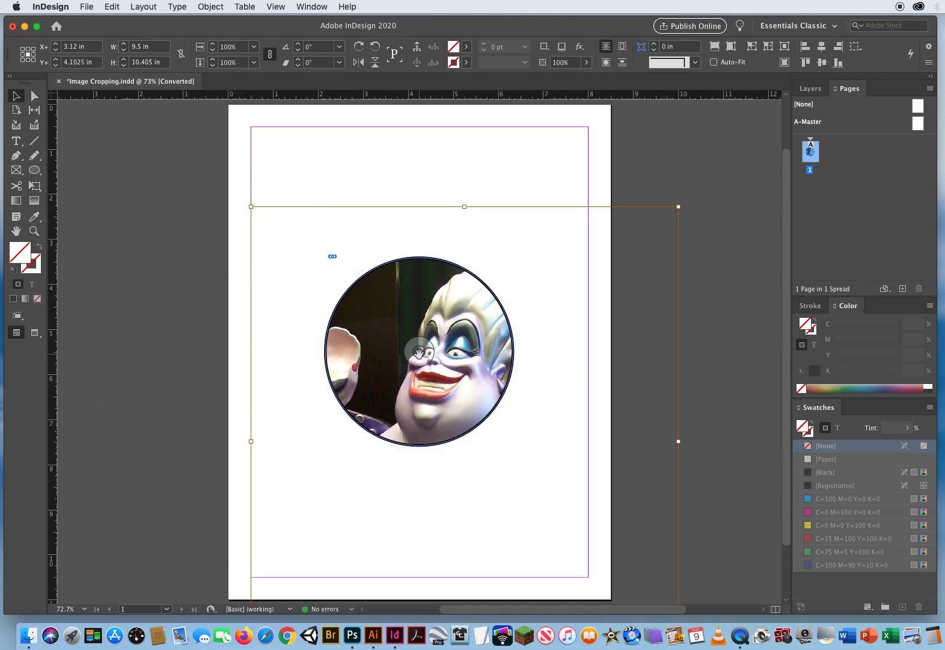
drag(466, 371, 432, 352)
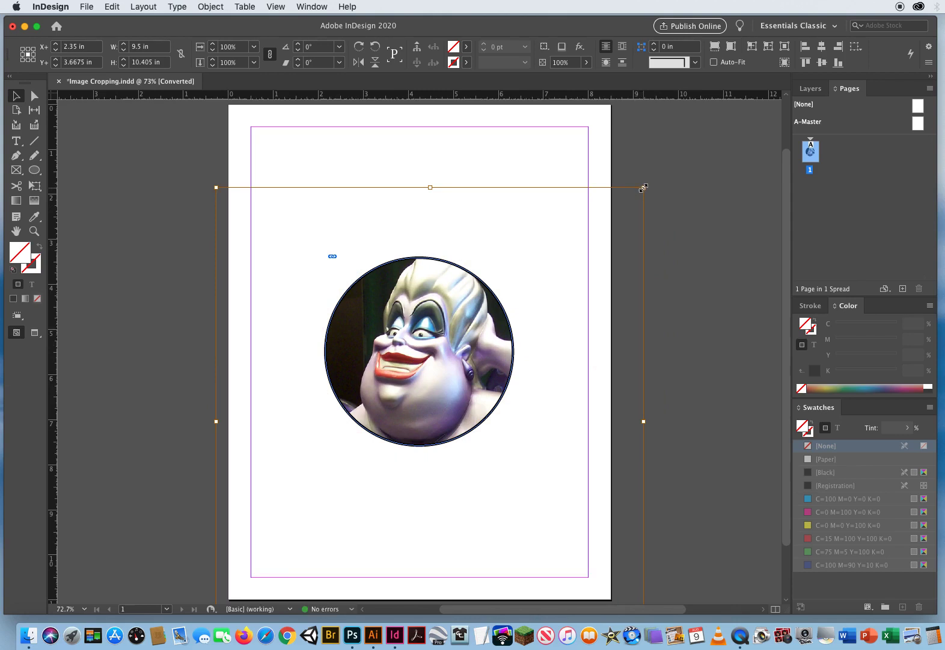
Shrink the photo to about 68%, move it up in the circle, and deselect.
drag(642, 188, 565, 263)
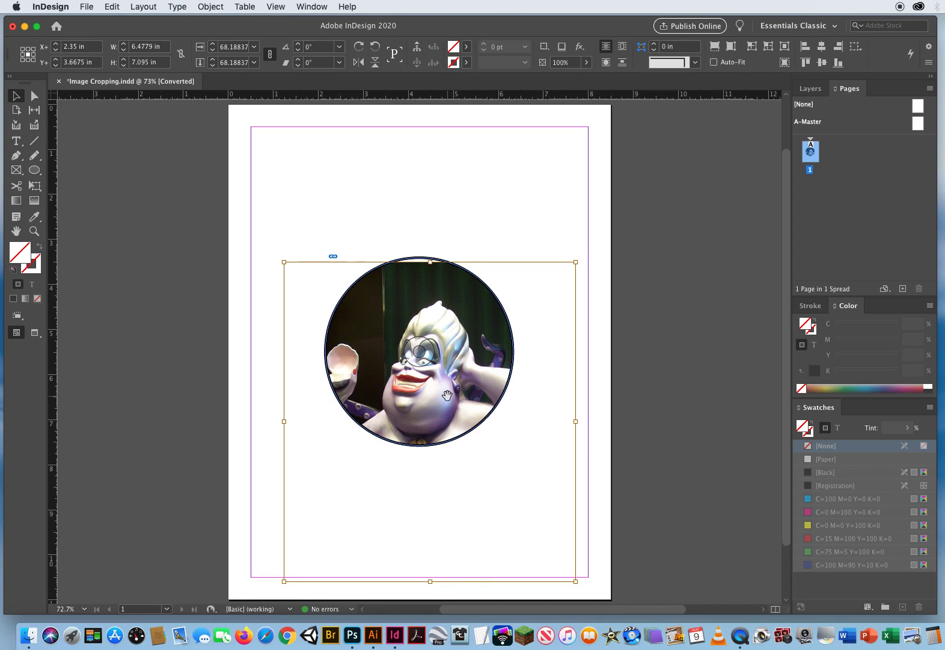
drag(446, 394, 445, 367)
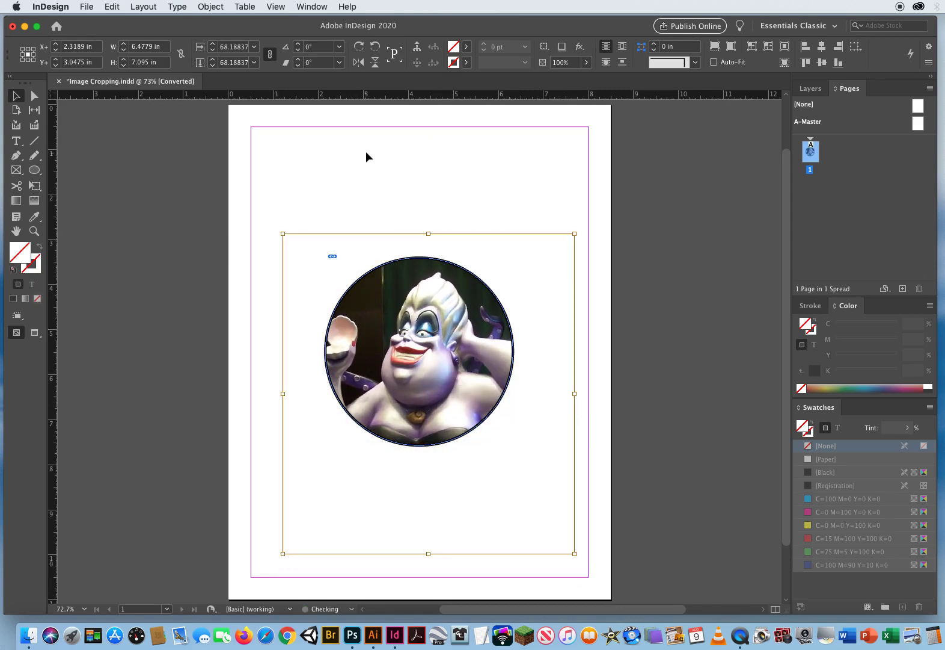
click(366, 157)
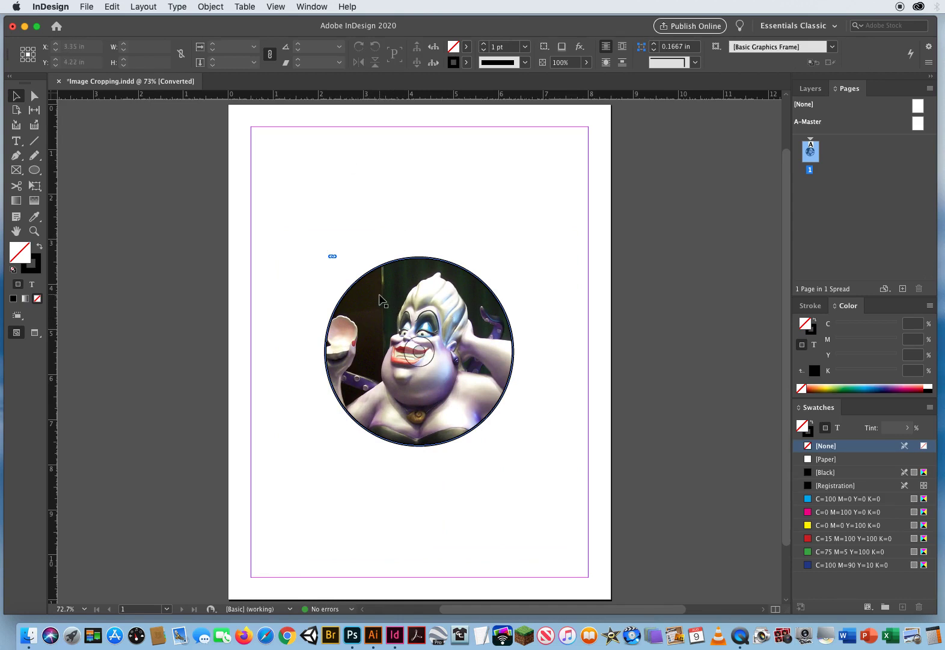
drag(374, 301, 478, 223)
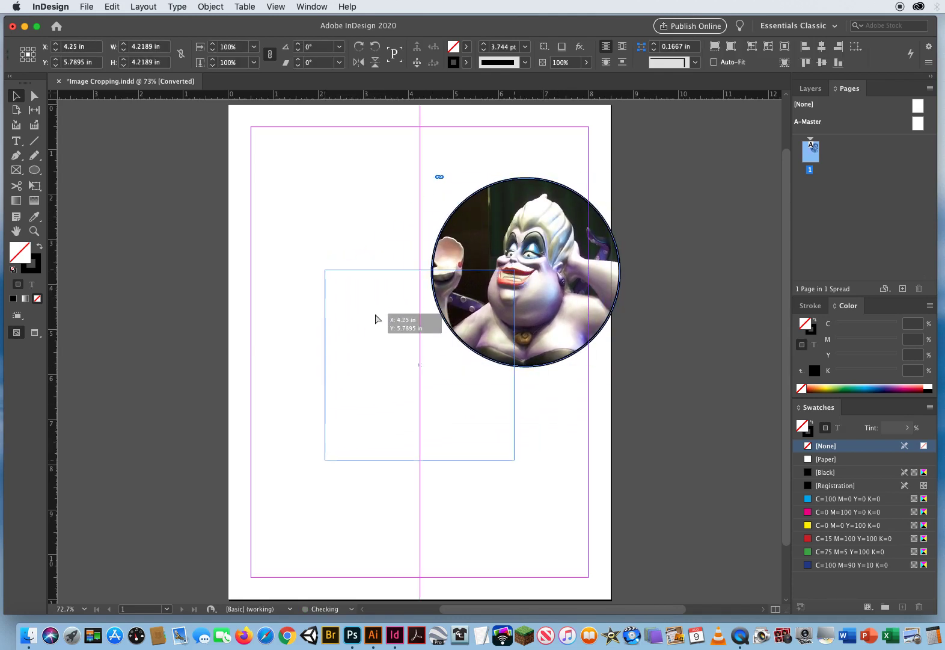
drag(478, 222, 373, 316)
click(340, 259)
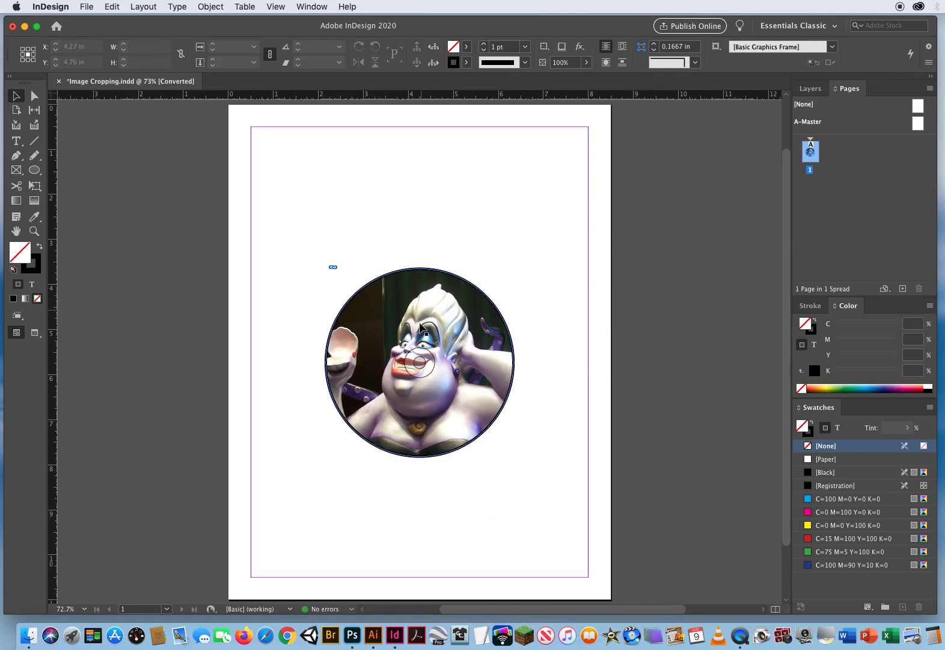
Shift the photo upward inside the circle to reveal more torso, then deselect.
click(419, 361)
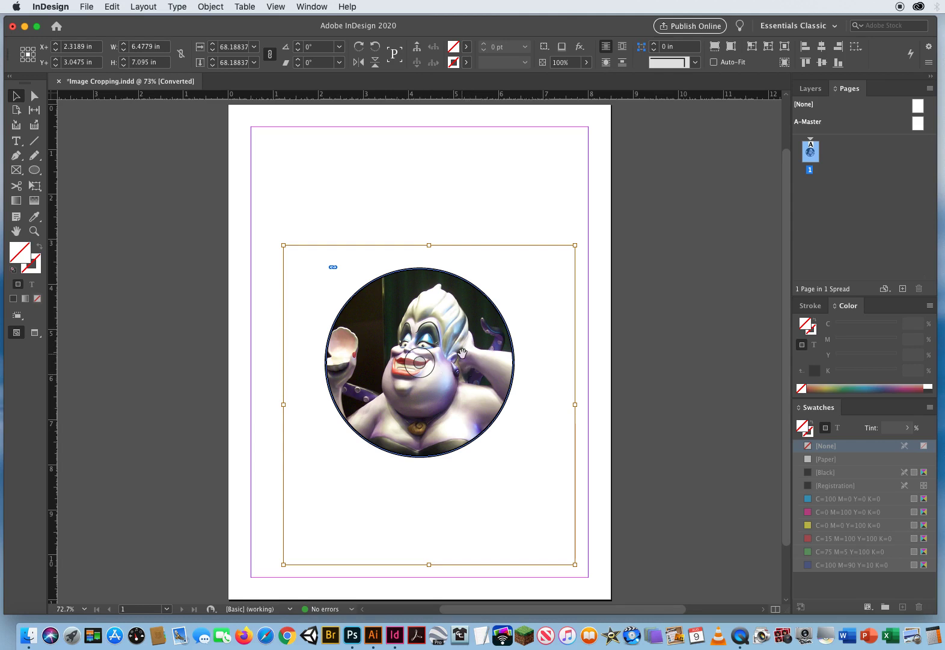
drag(462, 352, 459, 332)
click(670, 298)
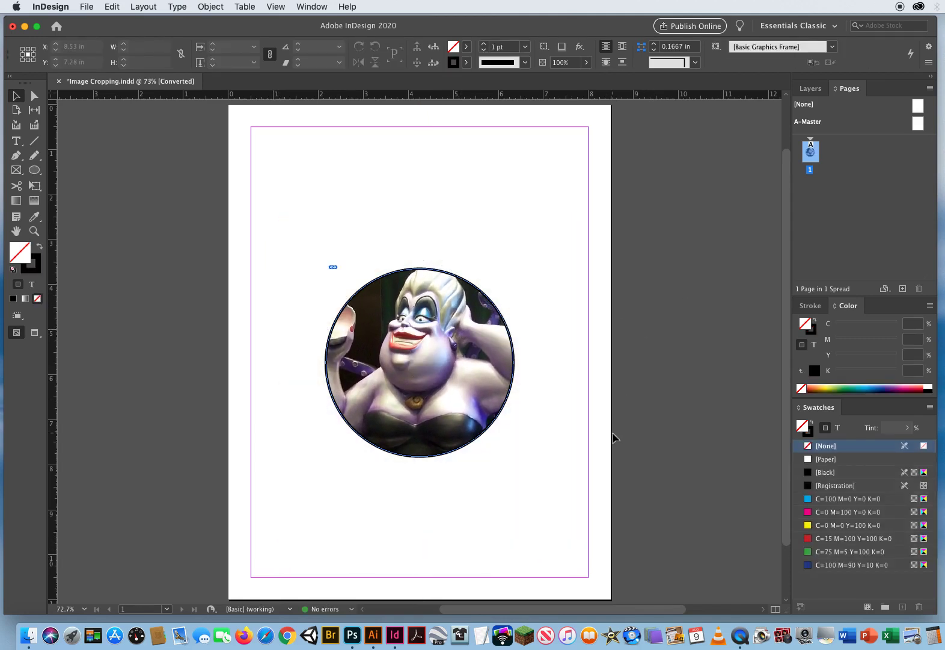